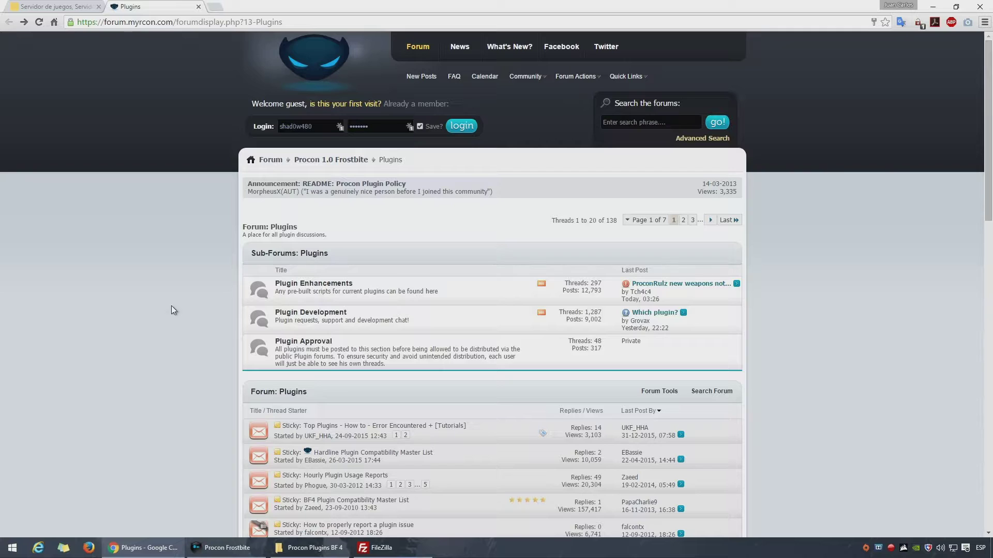
Open the MULTIbalancer [1.1.6.0] thread in the Plugins forum and download the v1.1.6.0 zip from its GitHub releases page
scroll(212, 323, "down", 3)
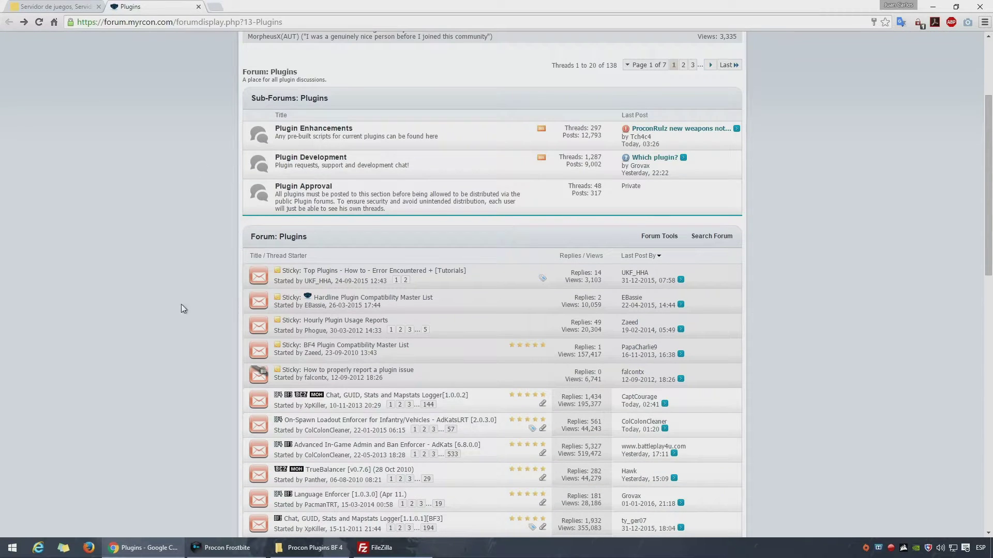
scroll(205, 306, "down", 2)
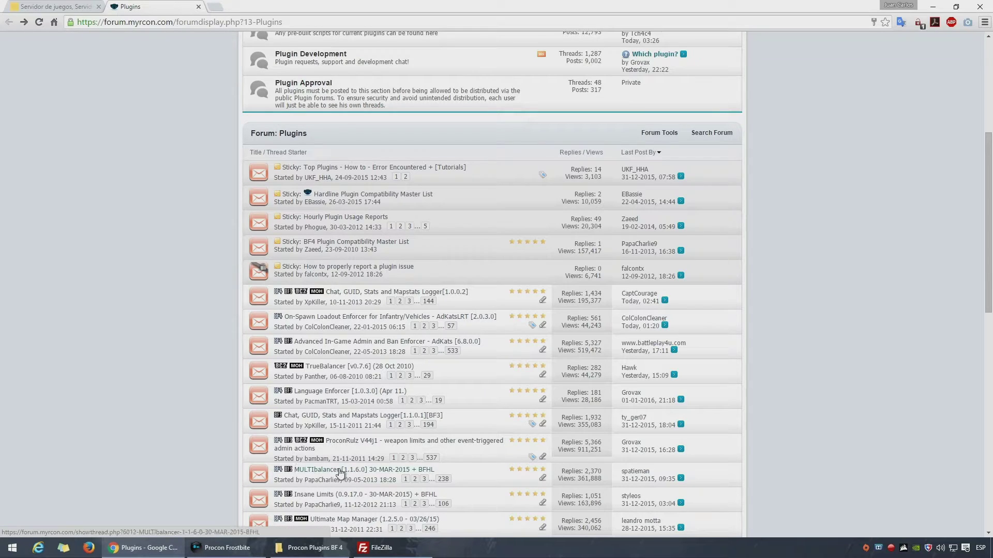
mouse_move(337, 473)
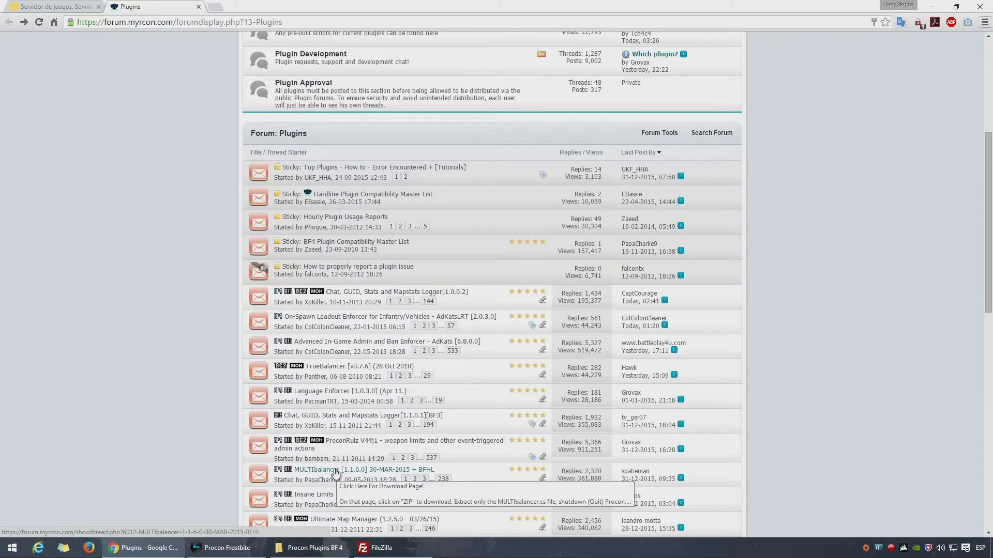
left_click(314, 472)
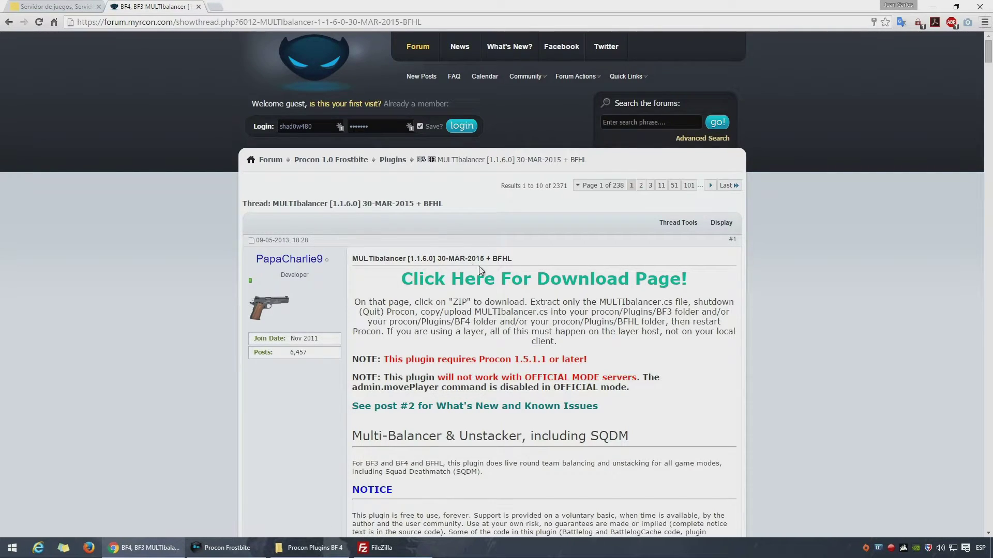
left_click(483, 286)
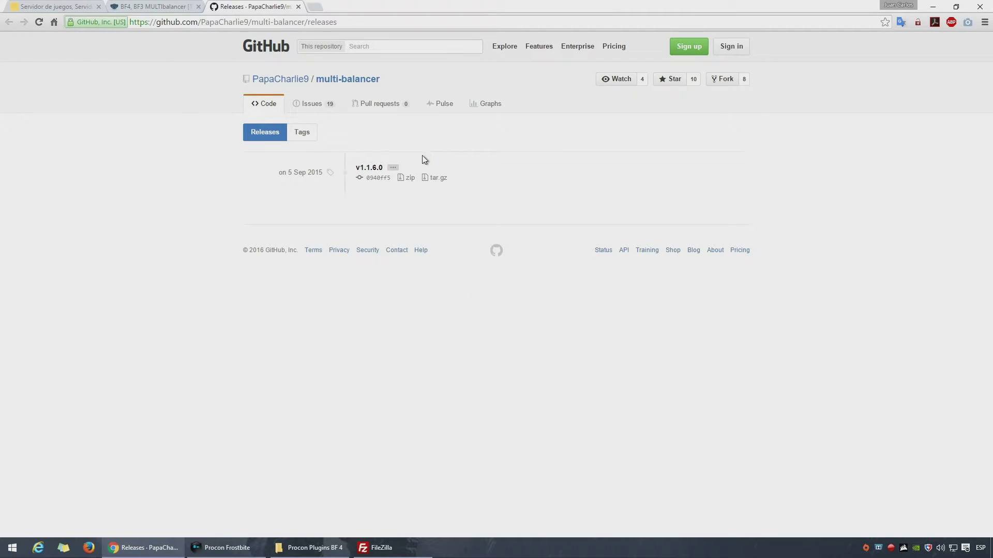
left_click(407, 179)
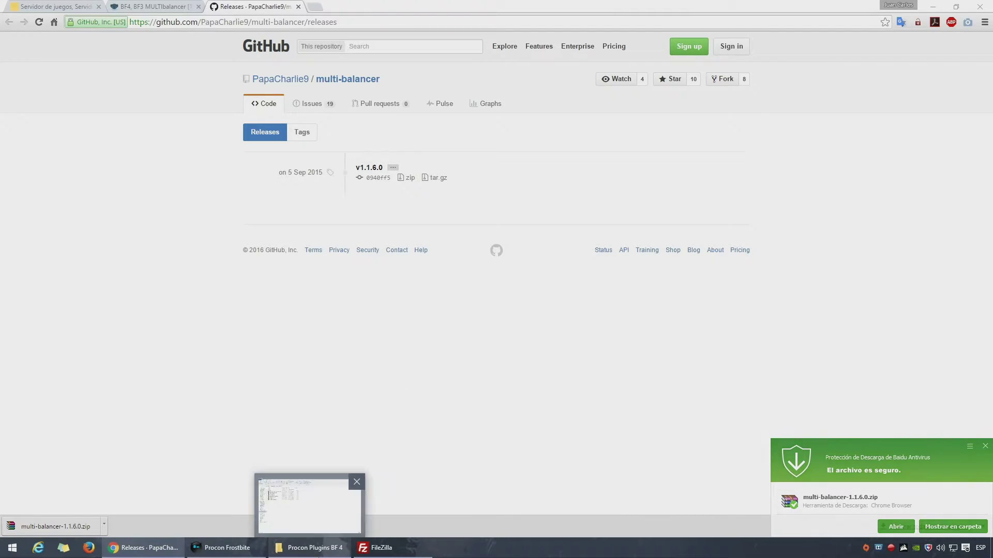
Switch to File Explorer, extract the multi-balancer-1.1.6.0 archive into the Procon Plugins BF 4 folder, and open the extracted folder
left_click(309, 548)
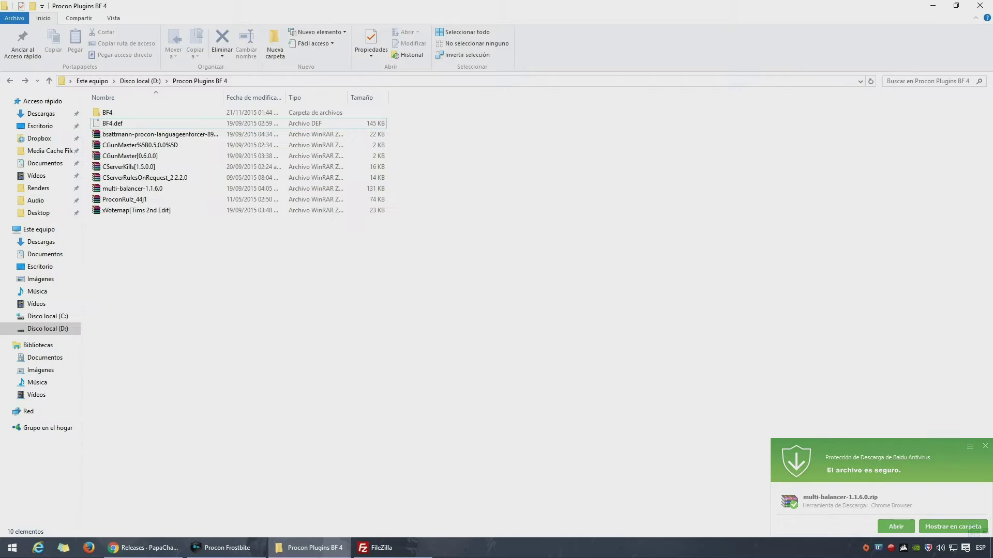
left_click(133, 189)
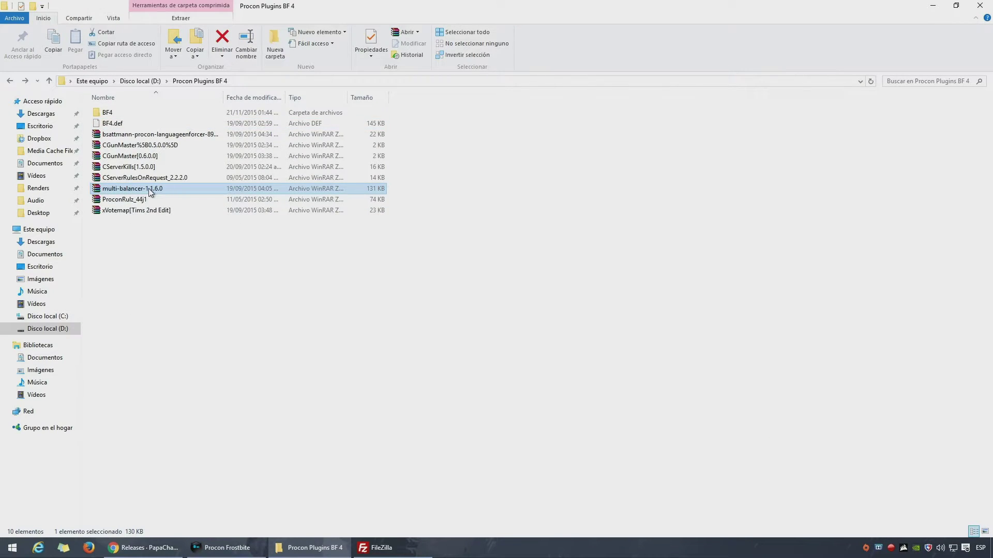
double_click(149, 191)
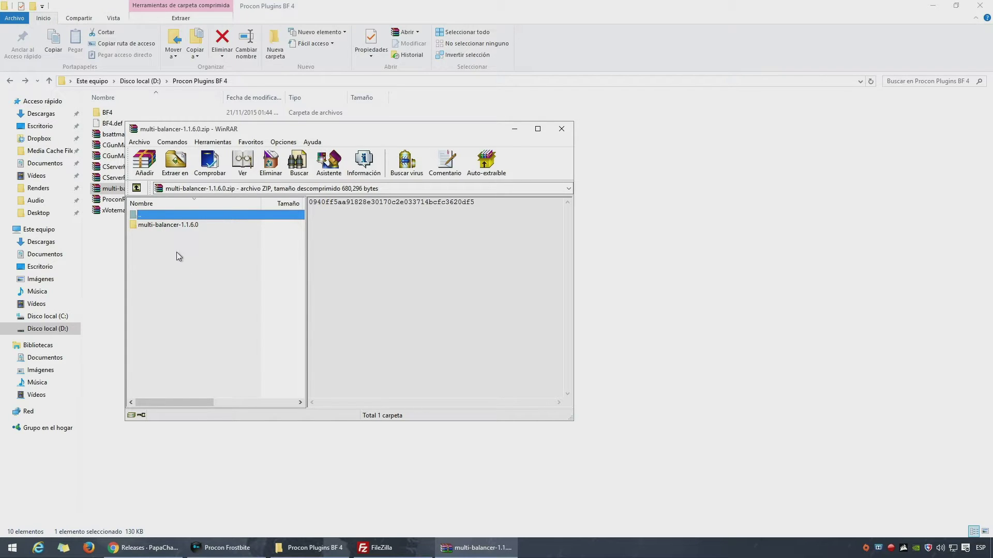
left_click(561, 129)
right_click(130, 193)
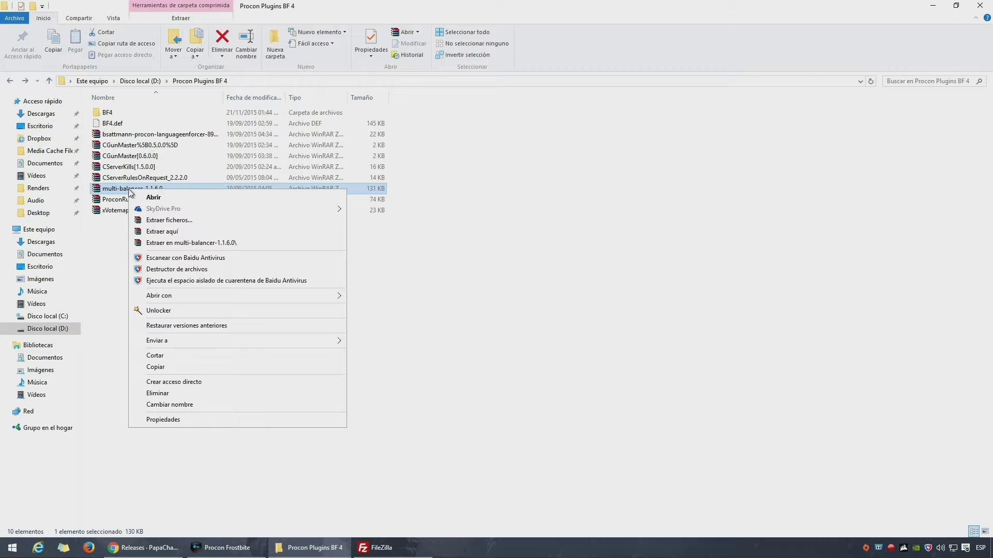
left_click(164, 233)
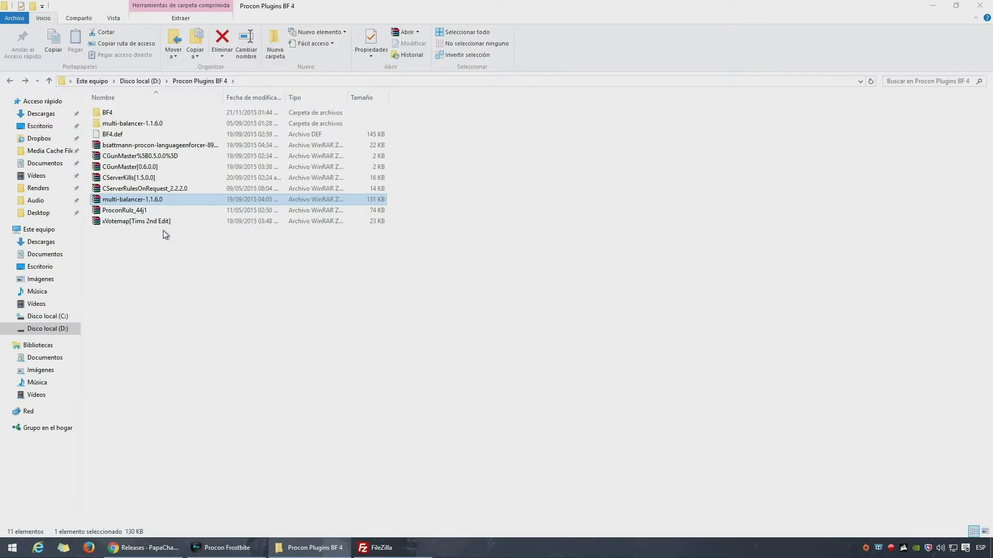
double_click(135, 125)
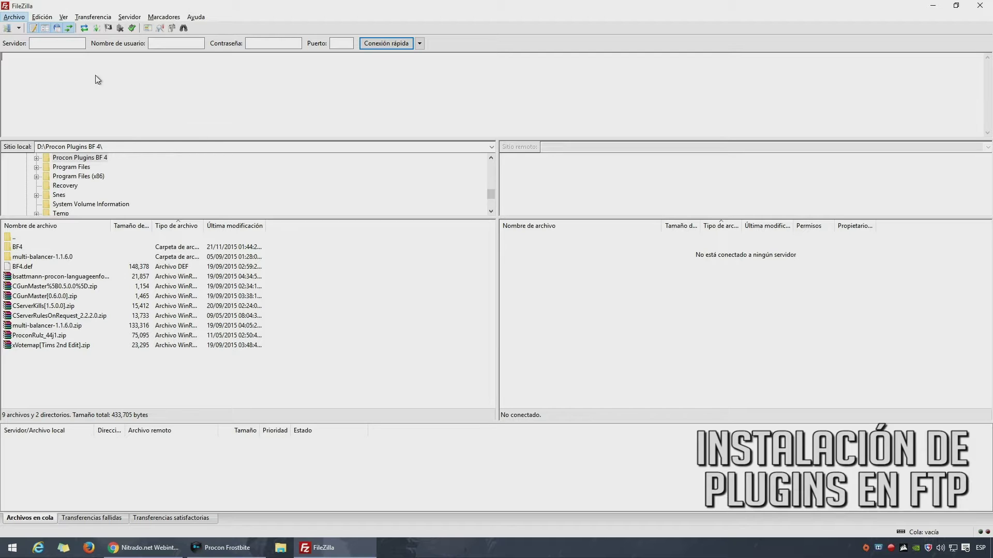
In FileZilla, connect to the saved site Servidor BFLA and open the local multi-balancer-1.1.6.0 folder and the remote Plugins folder
left_click(8, 28)
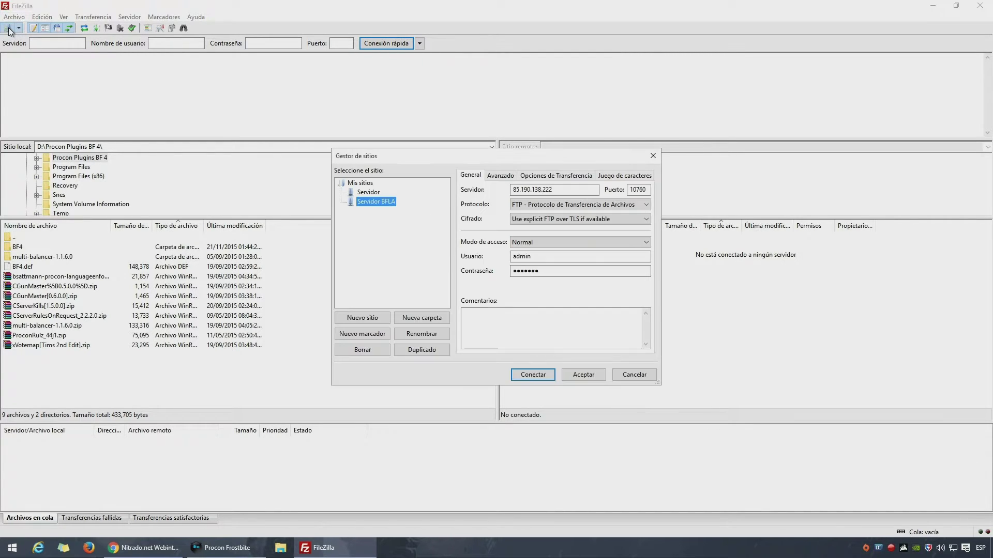
left_click(529, 379)
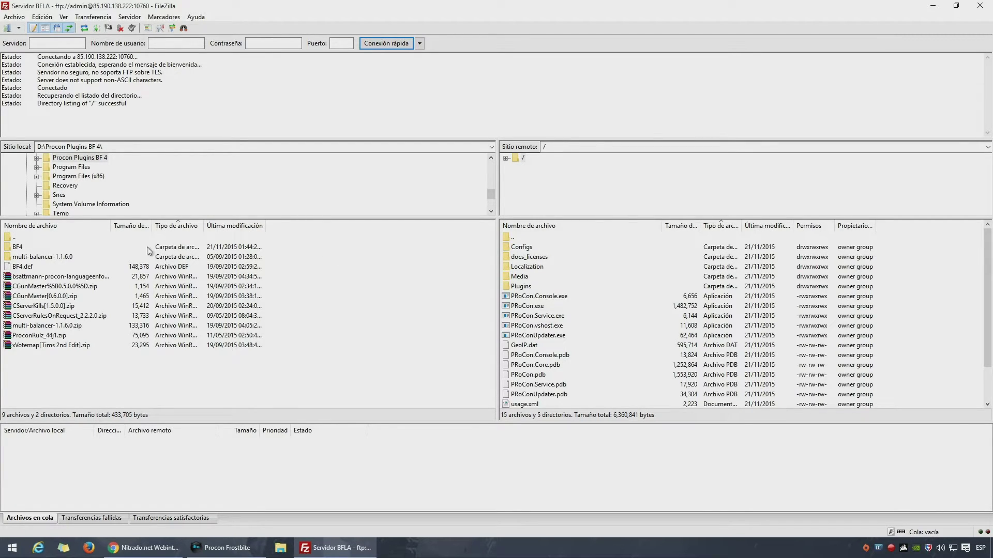
double_click(38, 257)
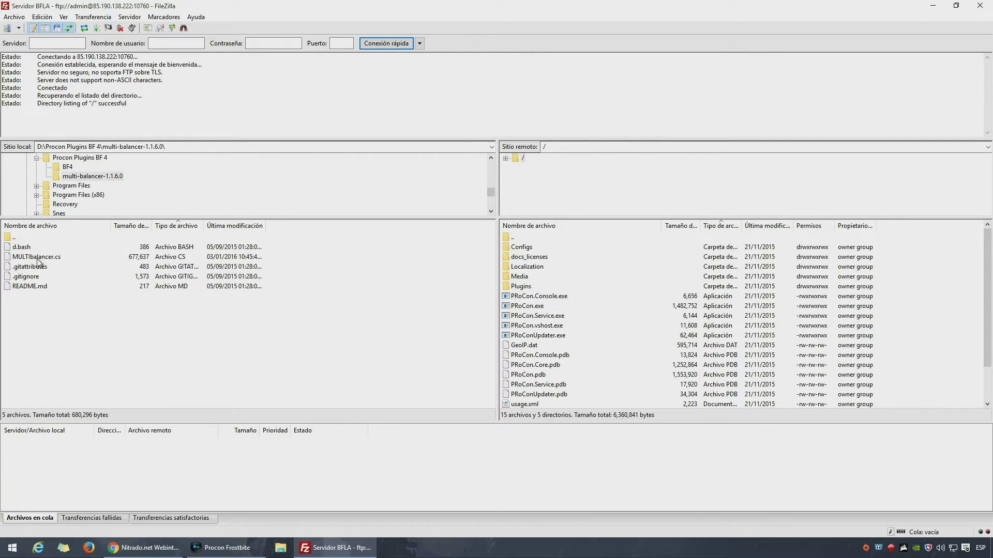
double_click(520, 287)
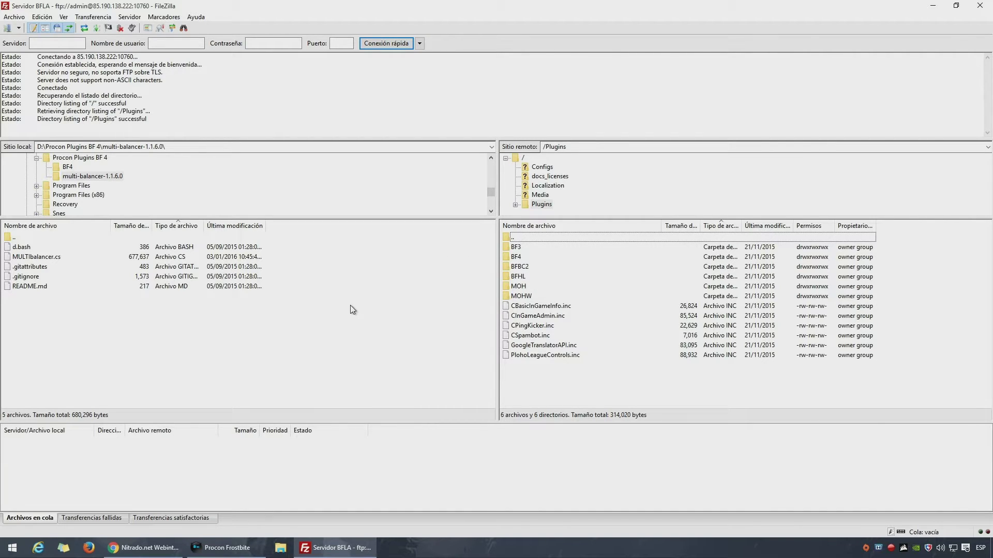
Upload MULTIbalancer.cs to the remote /Plugins/BF4 folder, overwriting the existing file, and check the successful transfers
left_click(41, 259)
left_click(40, 259)
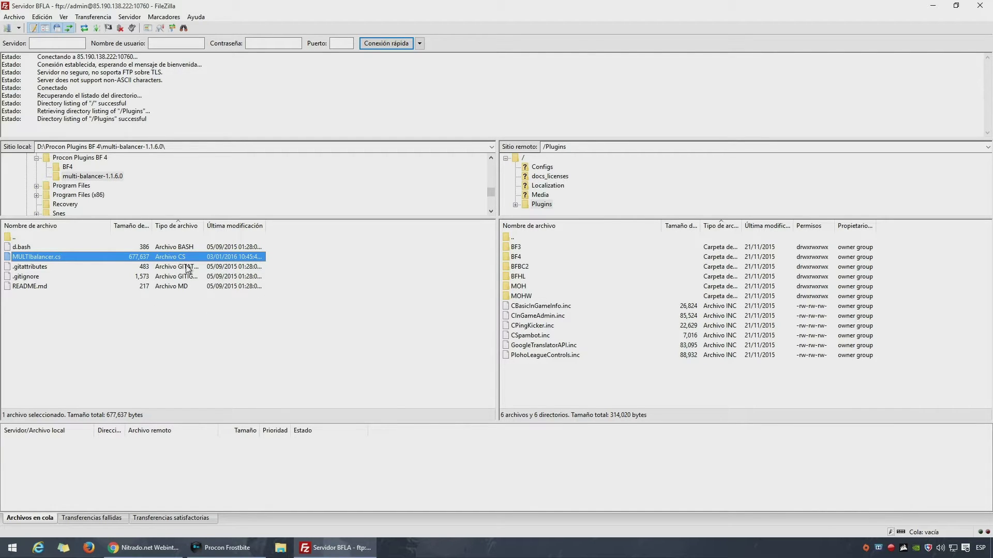
double_click(516, 258)
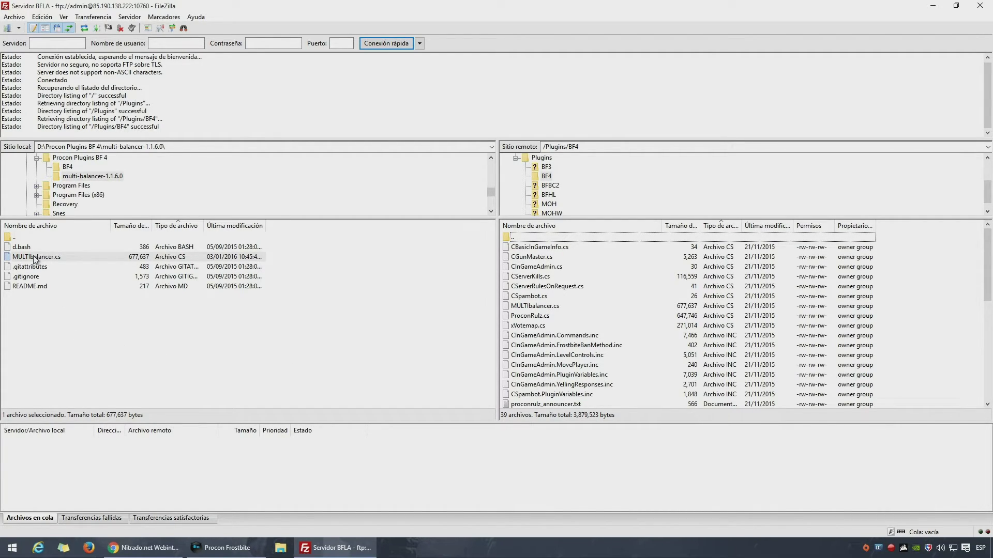
left_click_drag(34, 260, 612, 325)
left_click_drag(613, 326, 612, 327)
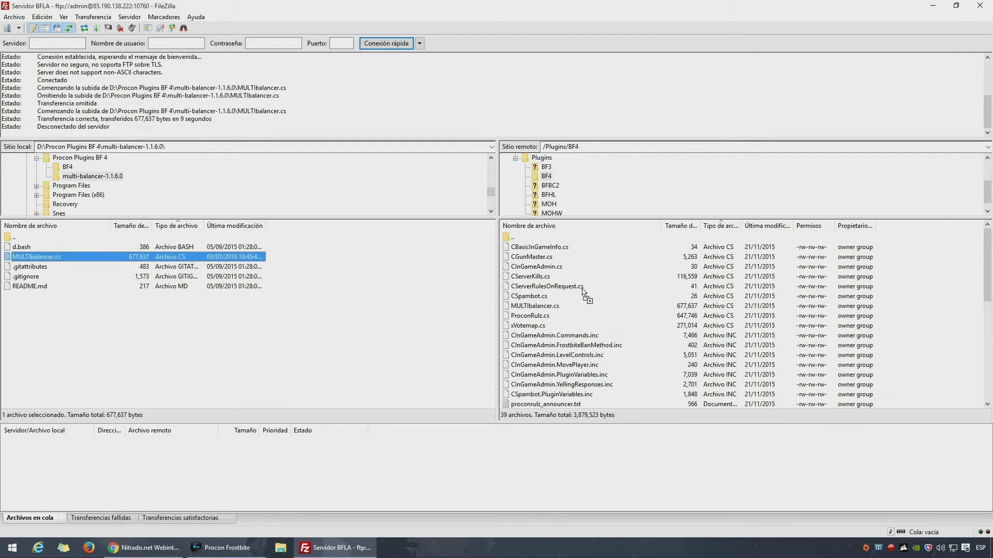
left_click_drag(583, 289, 582, 290)
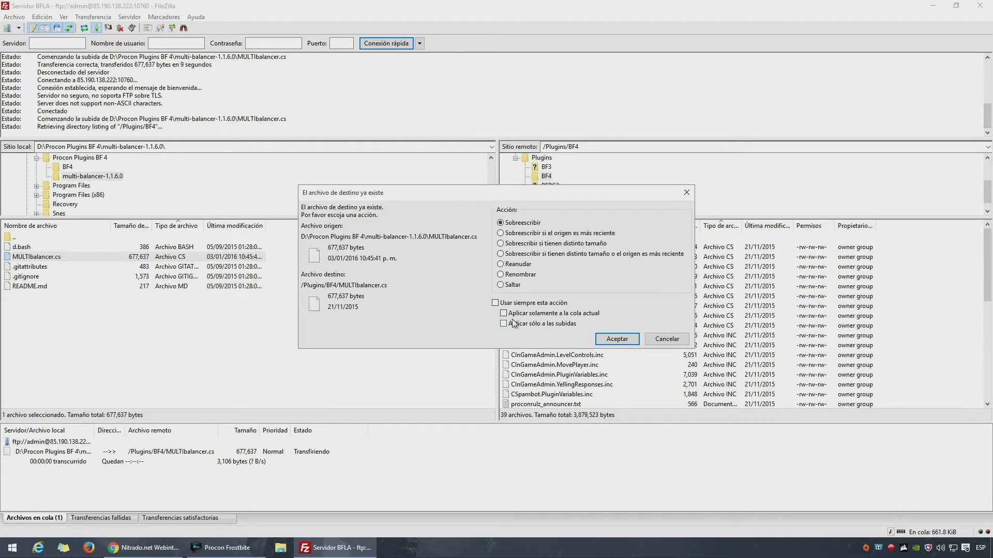
left_click(617, 339)
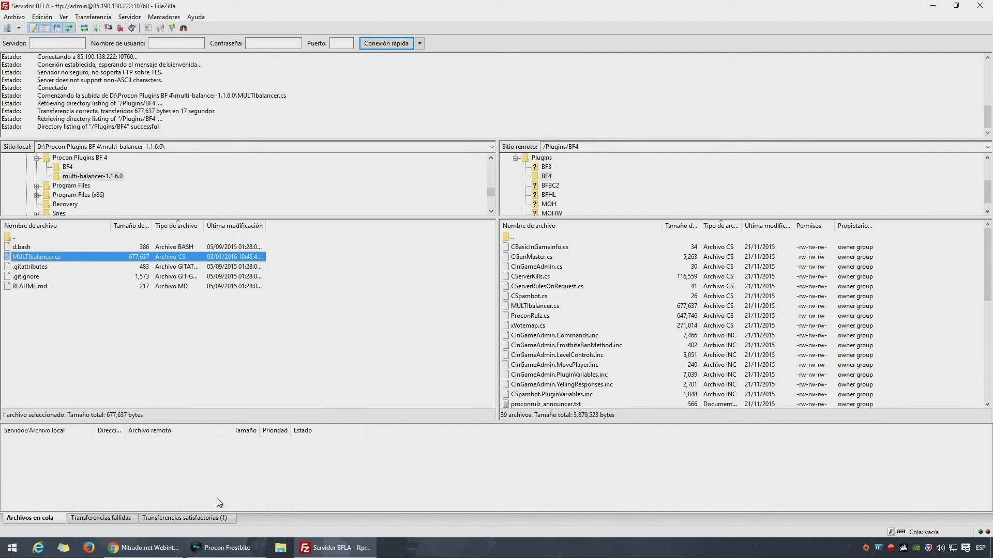
left_click(166, 519)
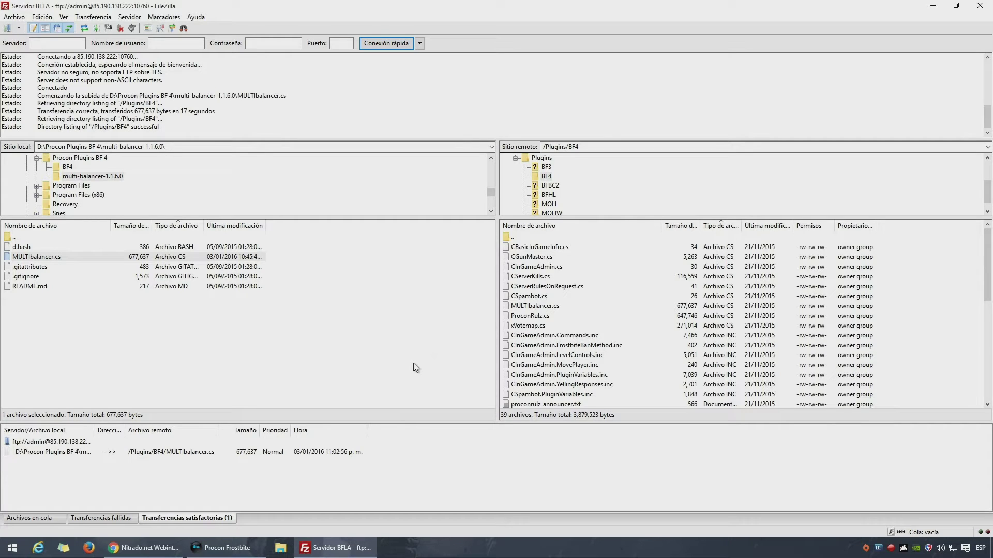
left_click(431, 349)
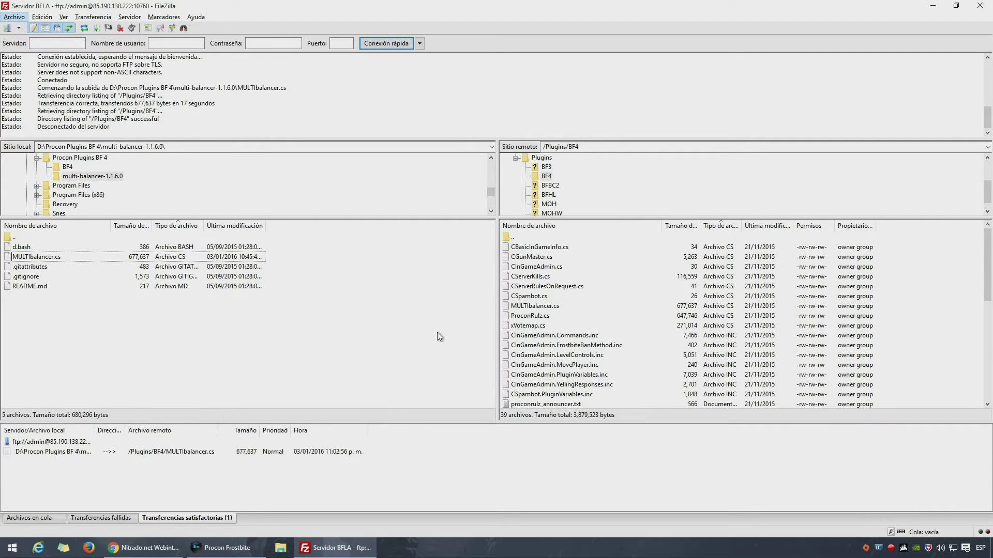
Switch to Procon Frostbite and examine the MULTIbalancer plugin's details and plugin settings
left_click(144, 547)
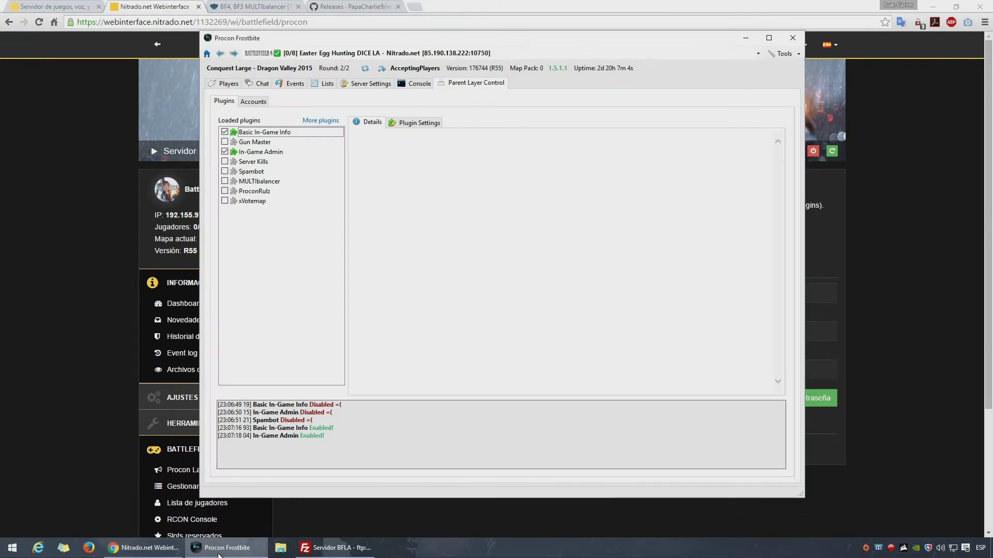
left_click(228, 547)
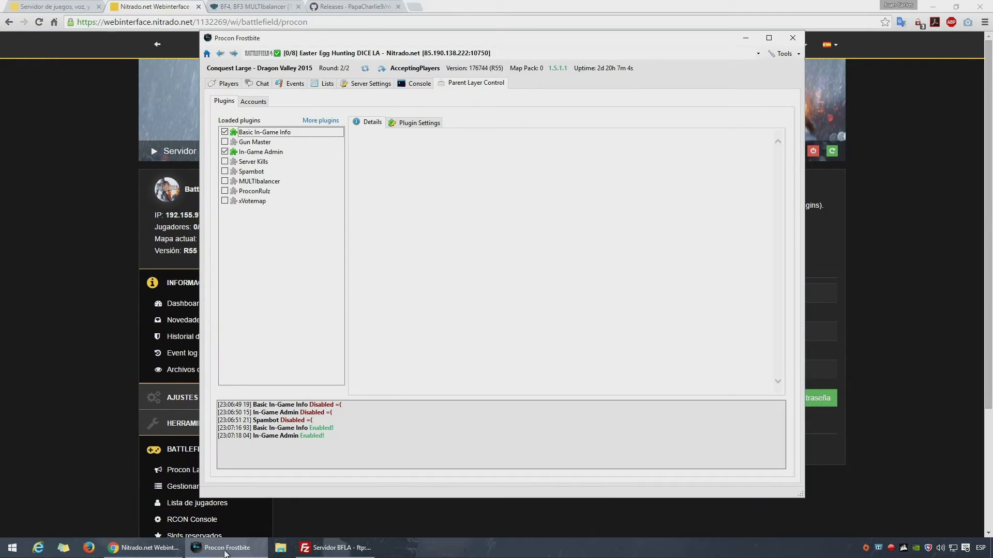
left_click(275, 184)
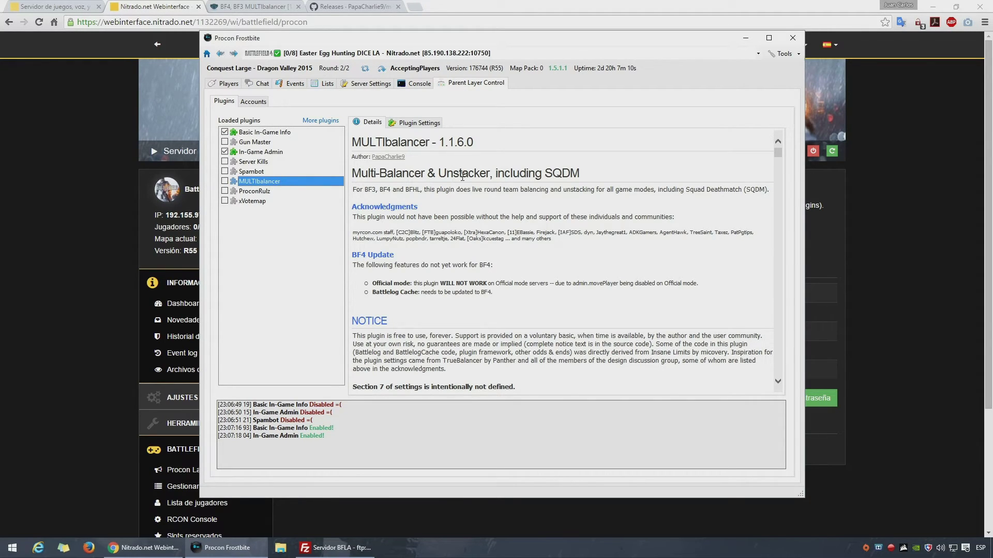
left_click(521, 179)
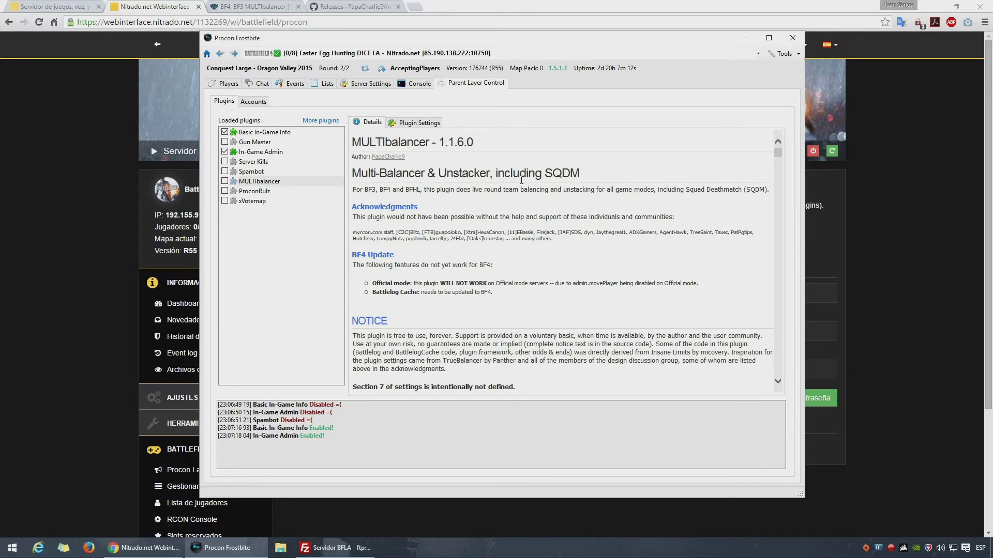
scroll(521, 196, "down", 3)
scroll(521, 196, "down", 3)
scroll(521, 196, "up", 6)
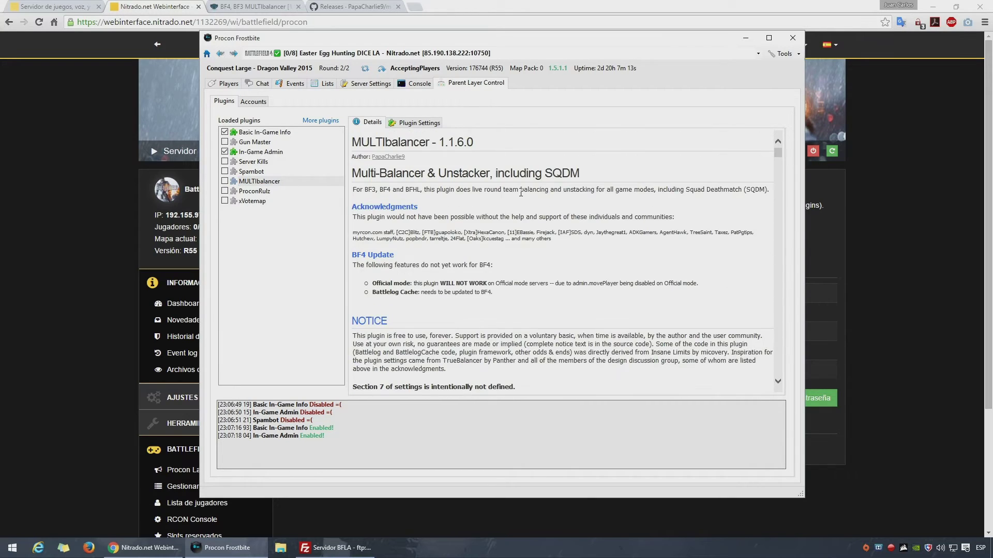
left_click(395, 124)
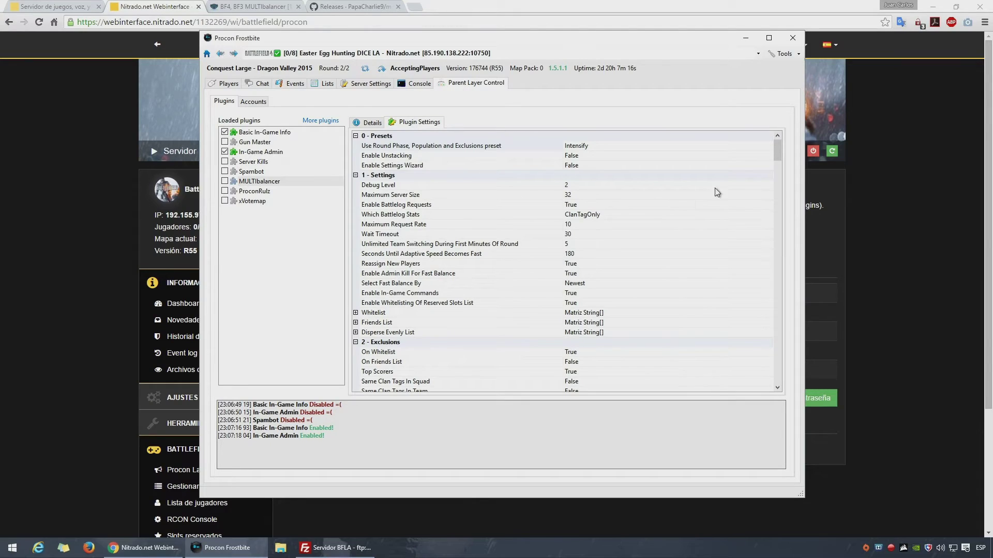
mouse_move(777, 152)
left_mouse_down()
mouse_move(777, 364)
mouse_move(777, 133)
left_mouse_up()
Enable and disable the MULTIbalancer plugin, and do the same with the Spambot plugin, checking the plugin log
left_click(225, 181)
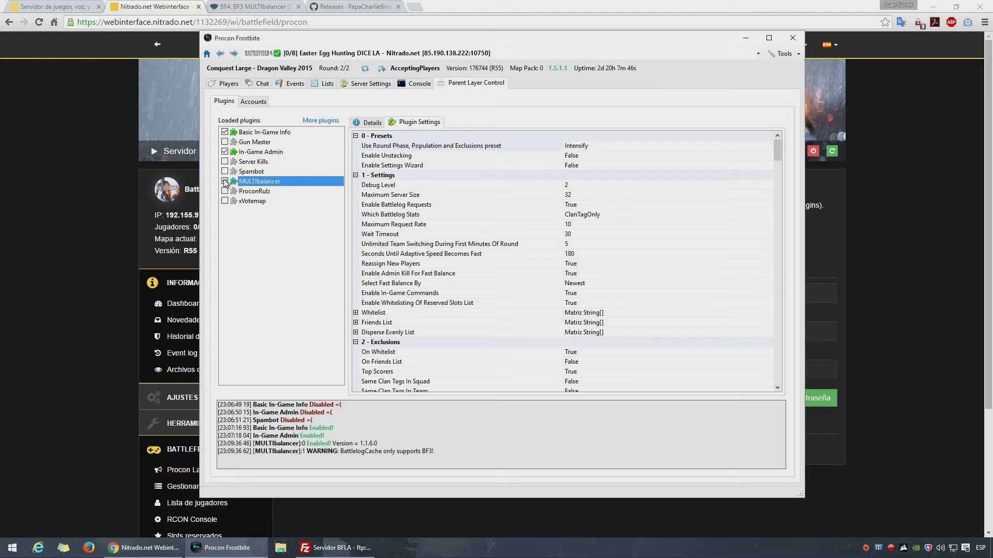
left_click(225, 181)
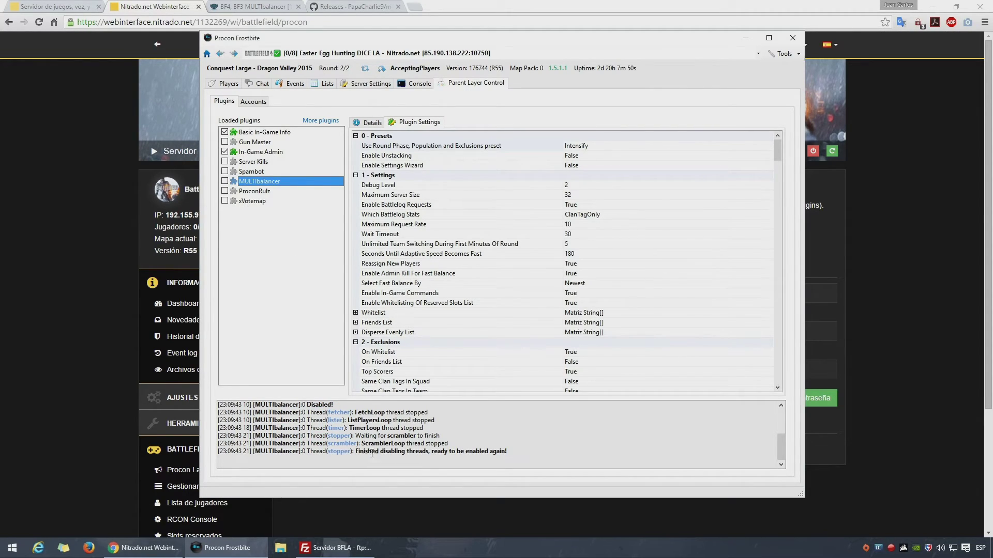
left_click(225, 171)
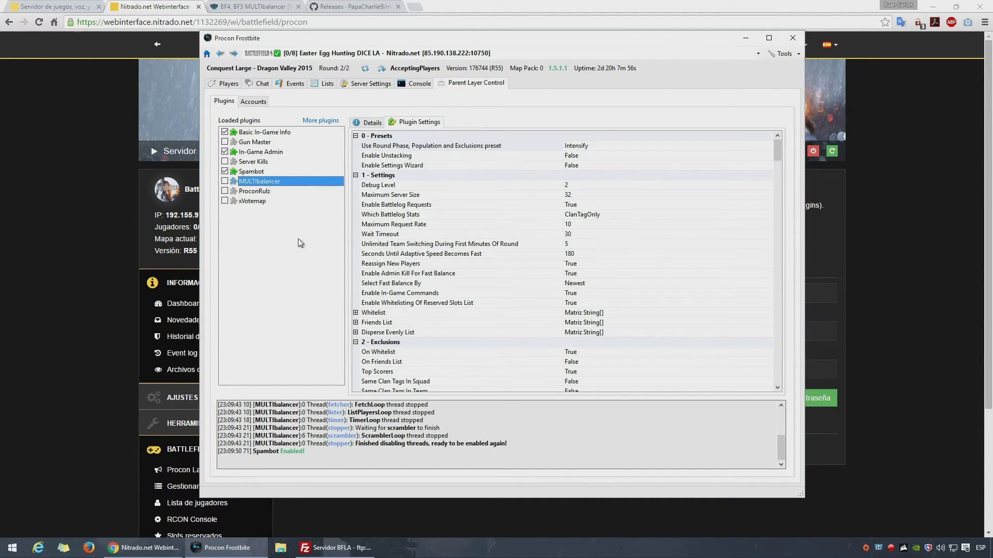
left_click_drag(259, 453, 305, 453)
left_click(305, 452)
left_click(225, 171)
left_click_drag(317, 458, 243, 443)
left_click(326, 457)
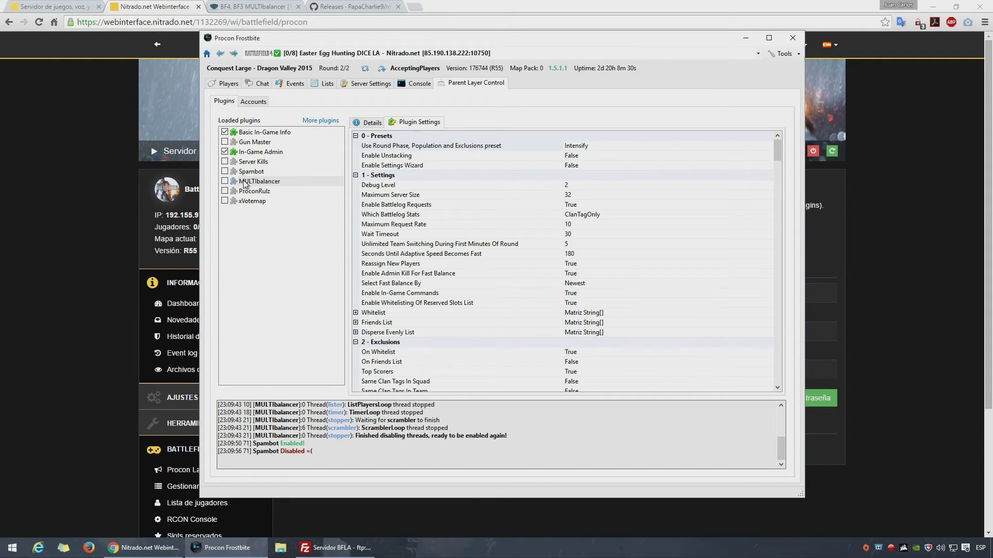
Enable the Gun Master plugin in the loaded plugins
left_click(226, 142)
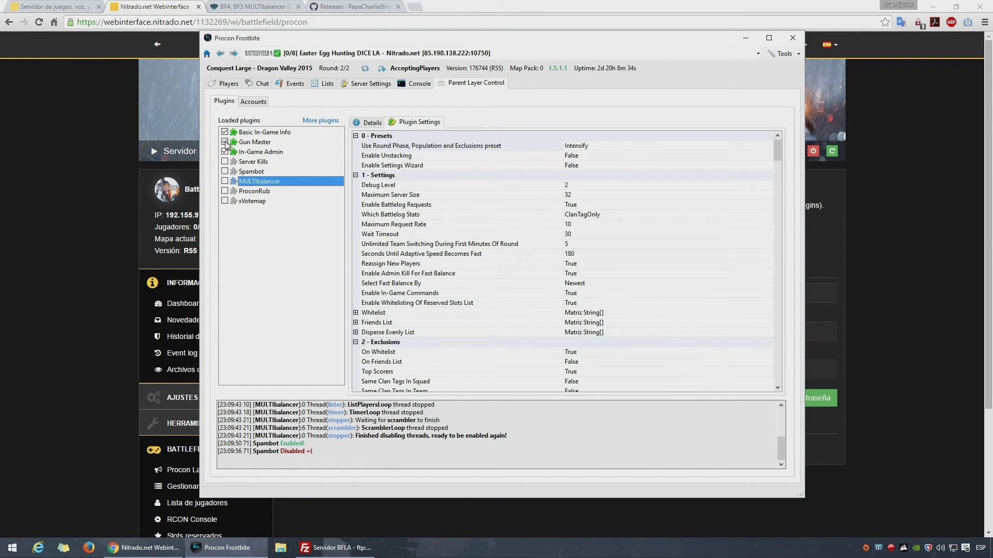